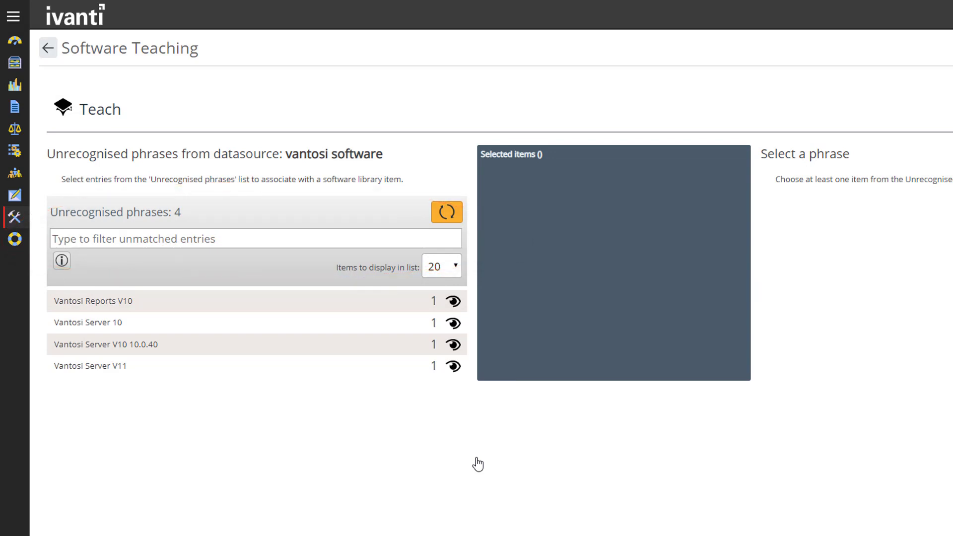
- Teach the unrecognised phrase Vantosi Server 10 to the Vantosi Server 10 library item, matching both program and version
left_click(310, 327)
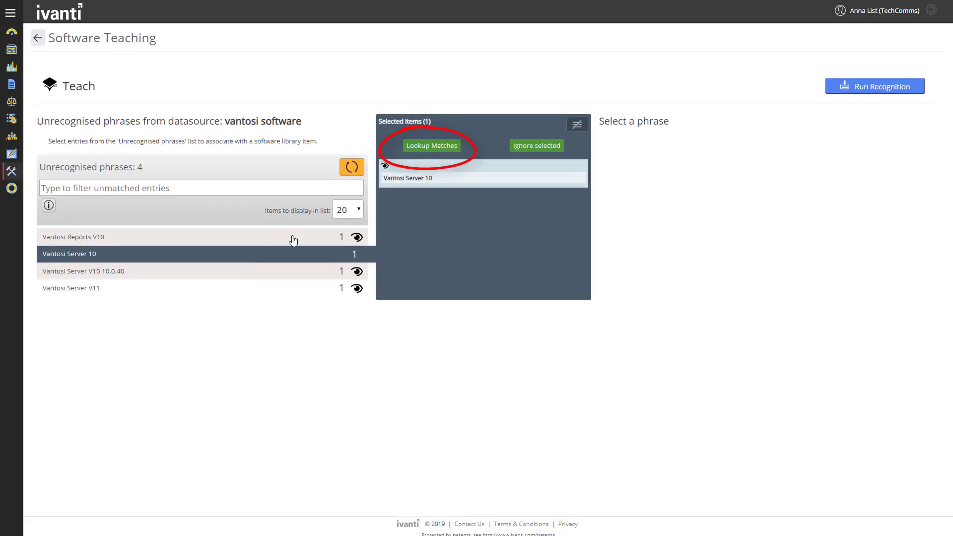
left_click(415, 149)
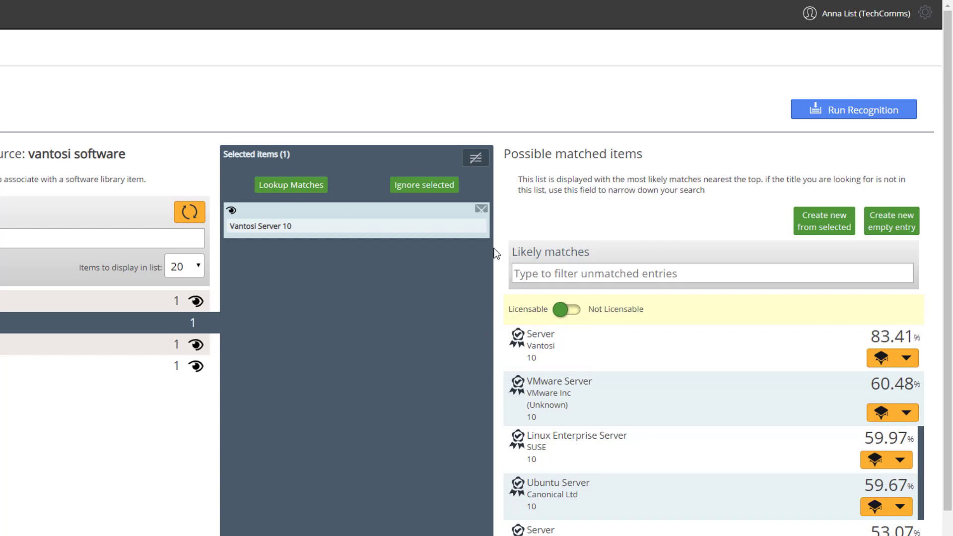
left_click(905, 358)
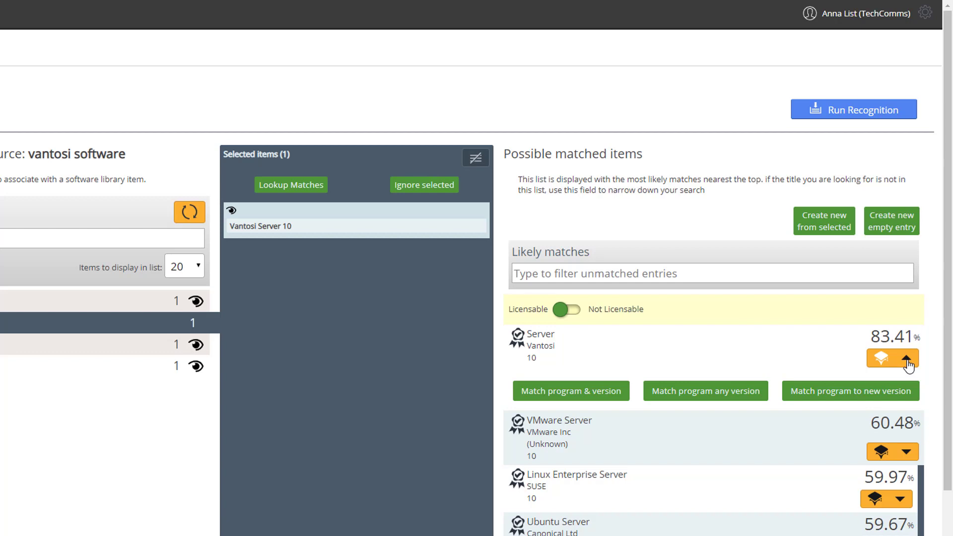
left_click(232, 212)
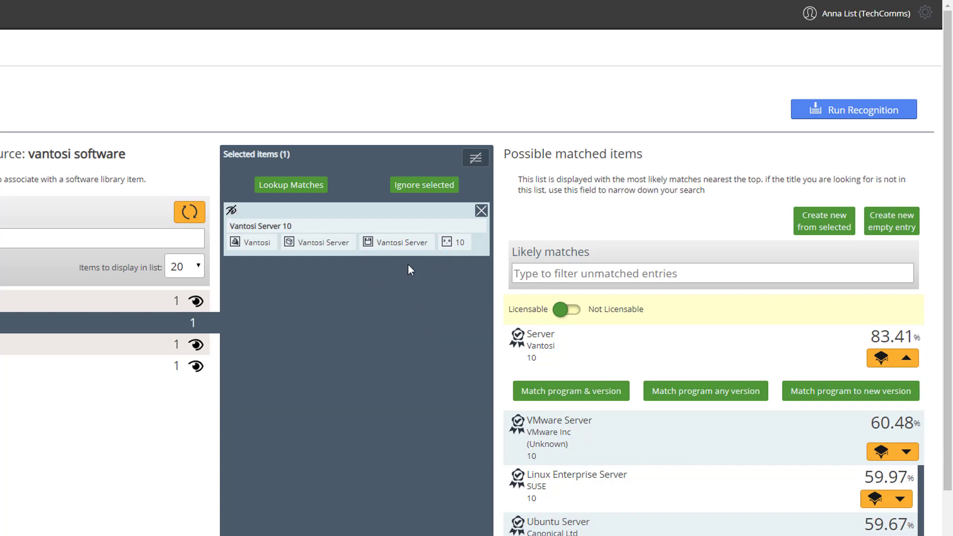
left_click(546, 391)
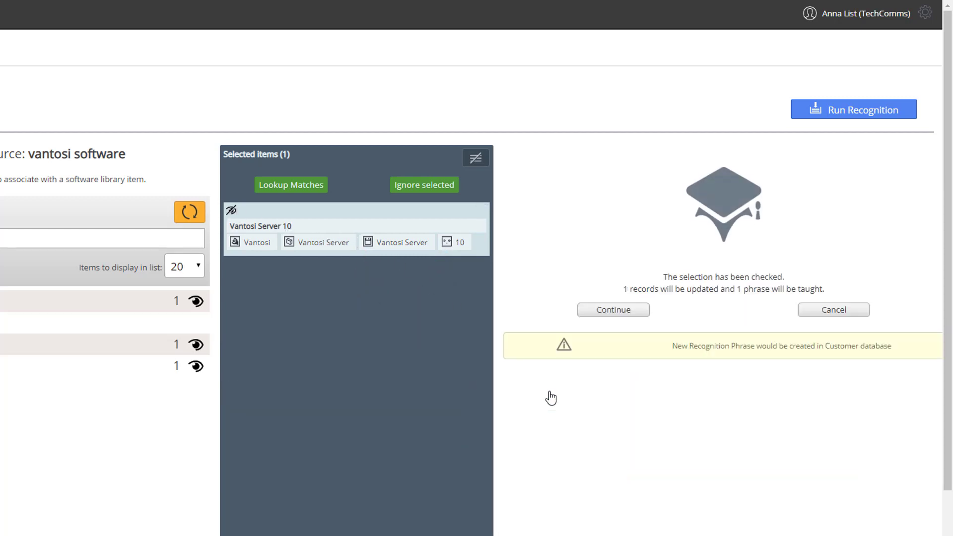
left_click(615, 310)
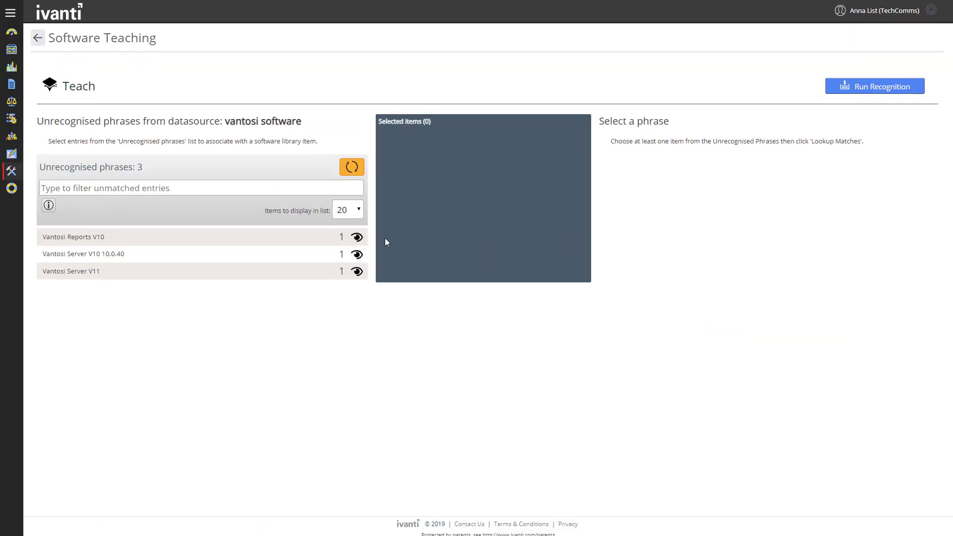
- Teach the phrase Vantosi Server V10 10.0.40 to the Vantosi Server 10 library item, matching the program with any version
left_click(299, 255)
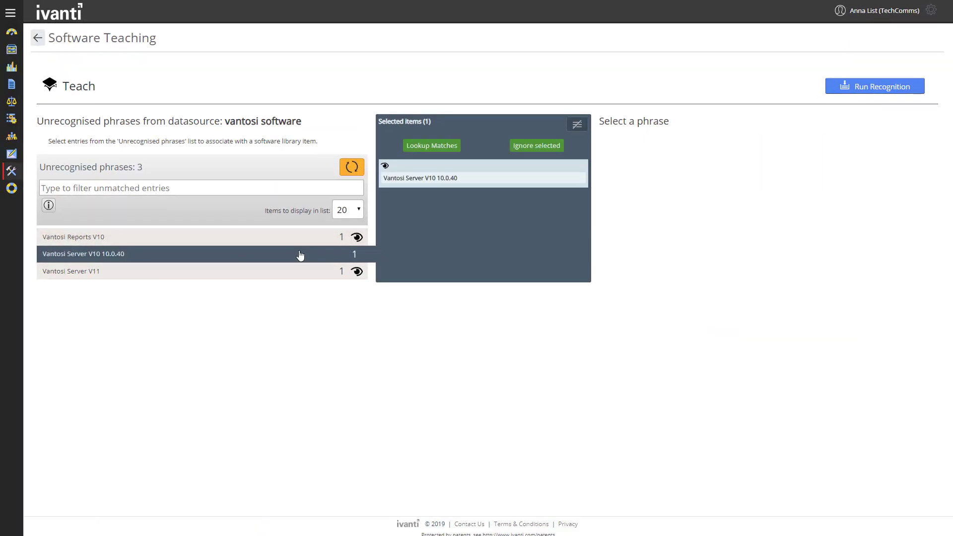
left_click(432, 147)
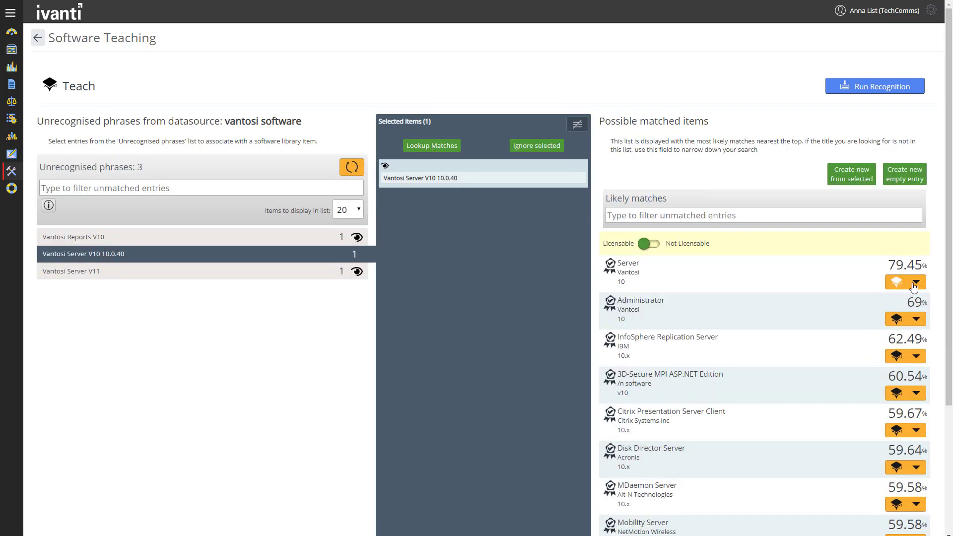
left_click(915, 282)
left_click(384, 166)
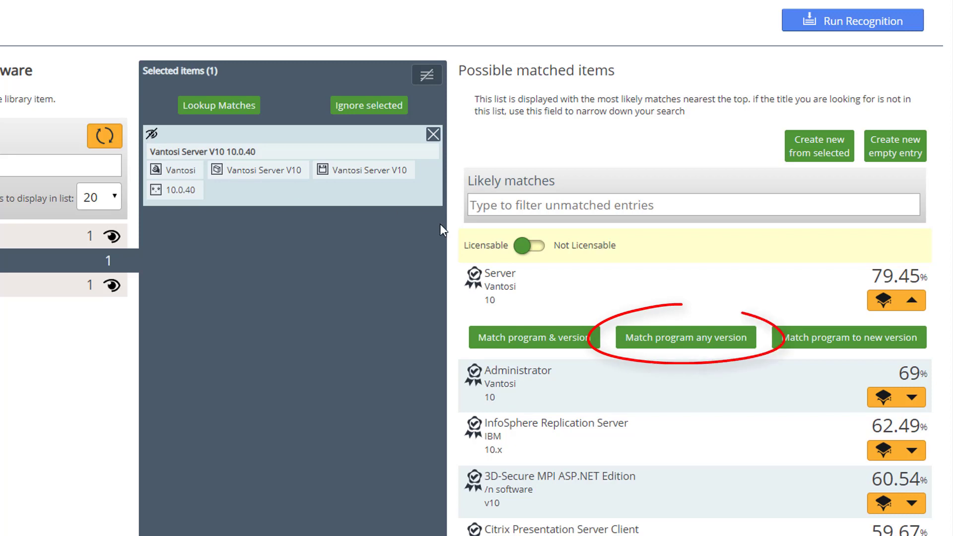
left_click(666, 349)
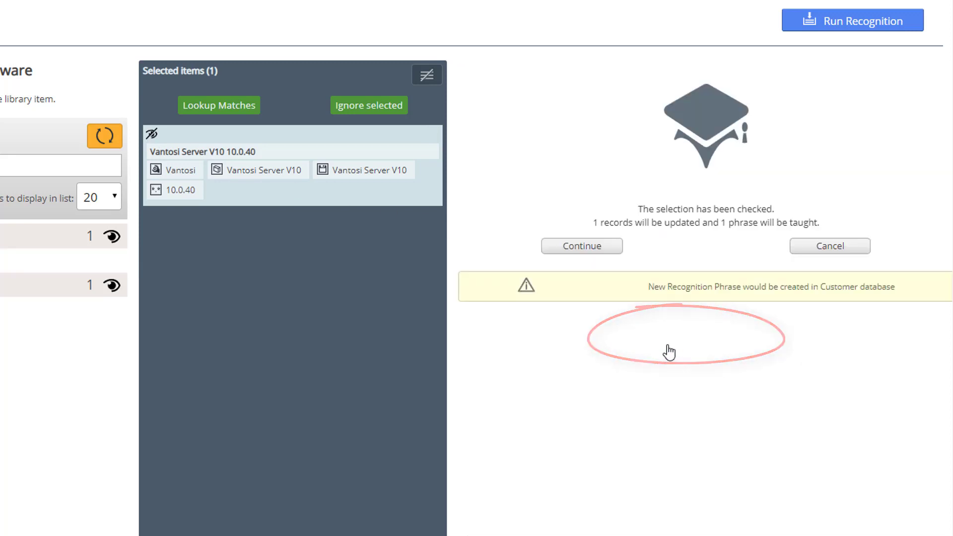
left_click(585, 245)
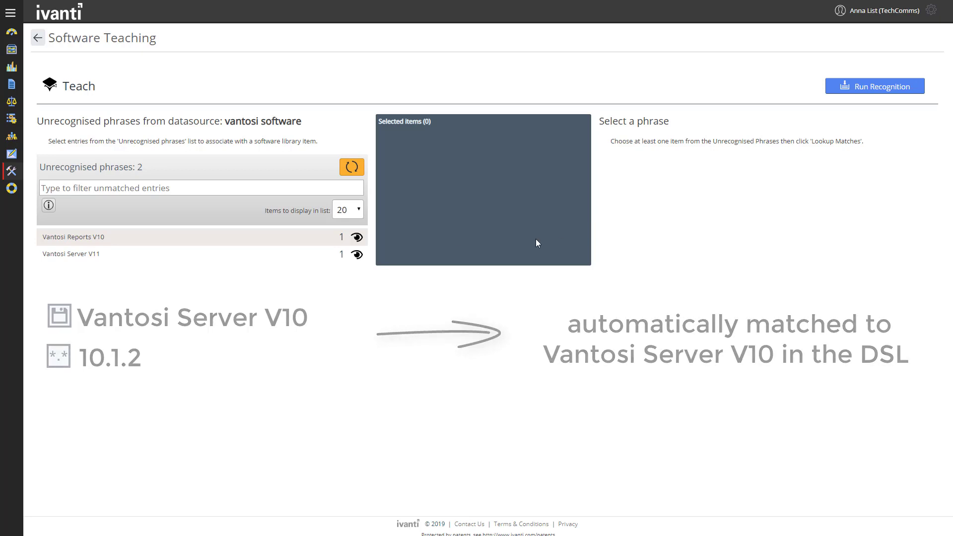
- Look up matches for the phrase Vantosi Server V11 and filter the likely matches by "vantosi"
left_click(262, 257)
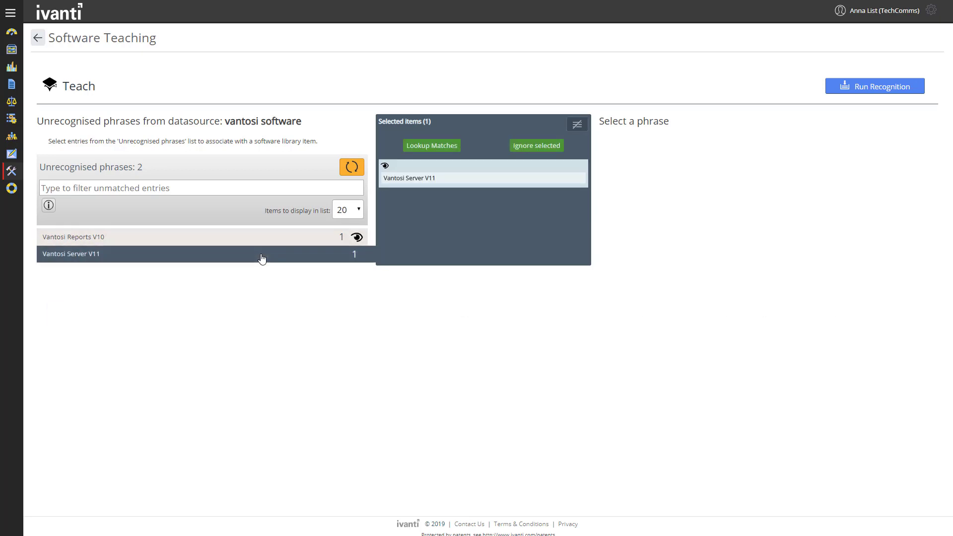
left_click(424, 148)
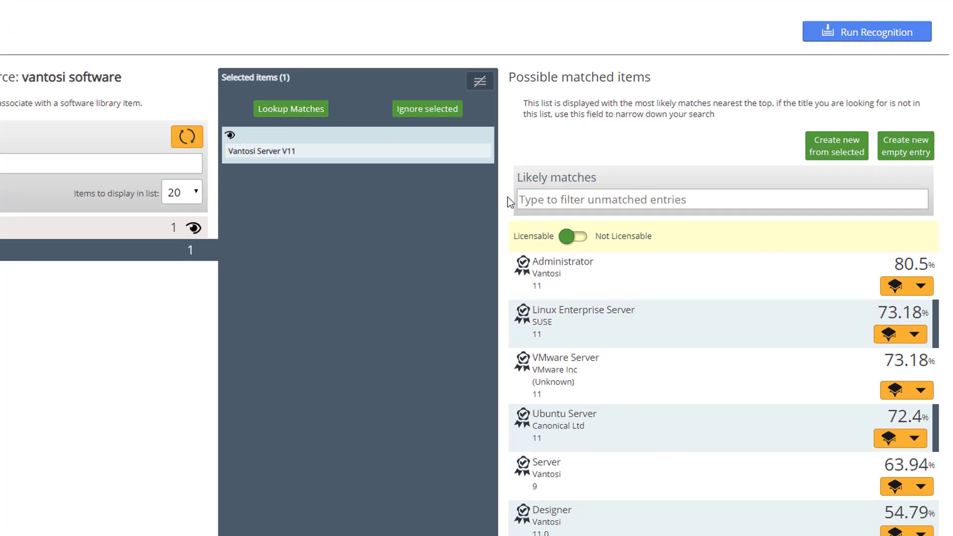
left_click(524, 197)
type("vantosi")
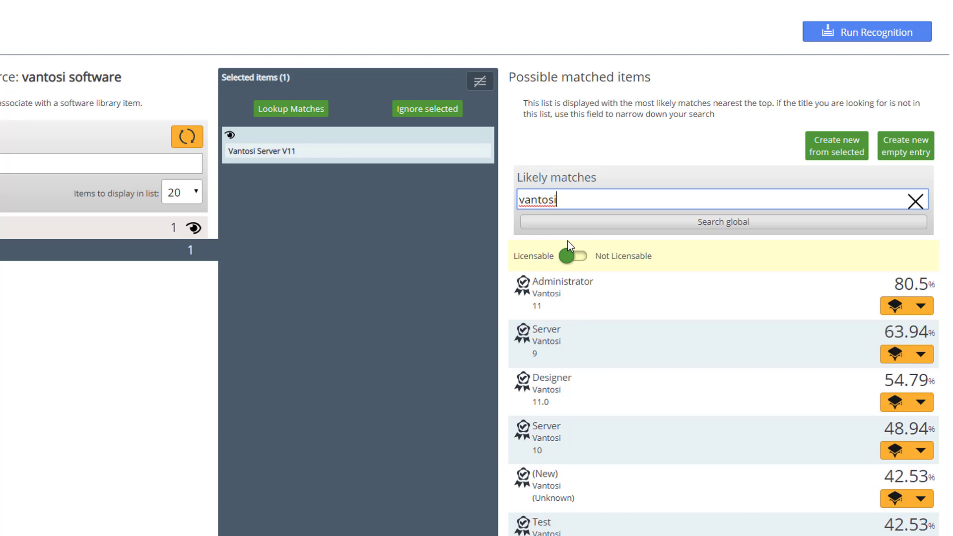
- Teach the selected phrase to the Vantosi Server 9 program as new version 11
left_click(921, 356)
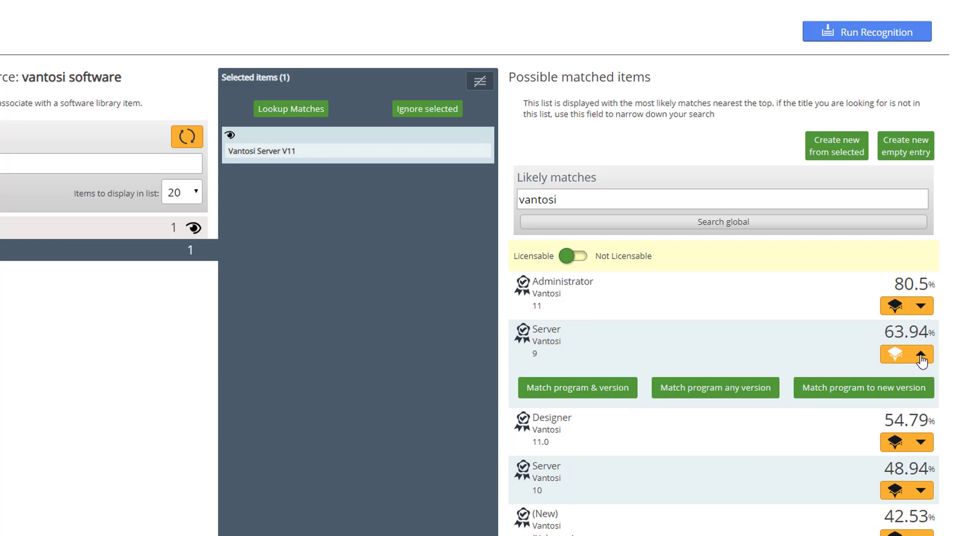
left_click(906, 388)
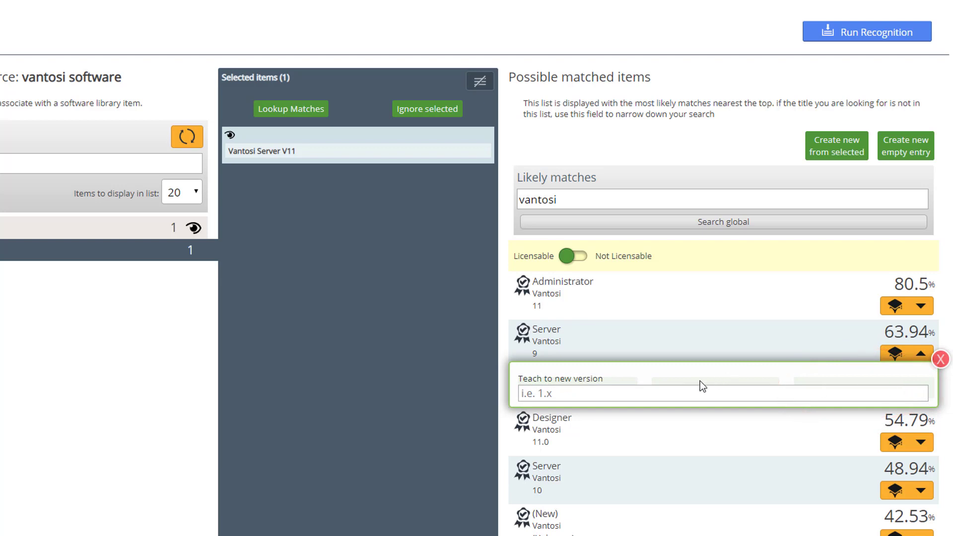
left_click(678, 386)
type("11")
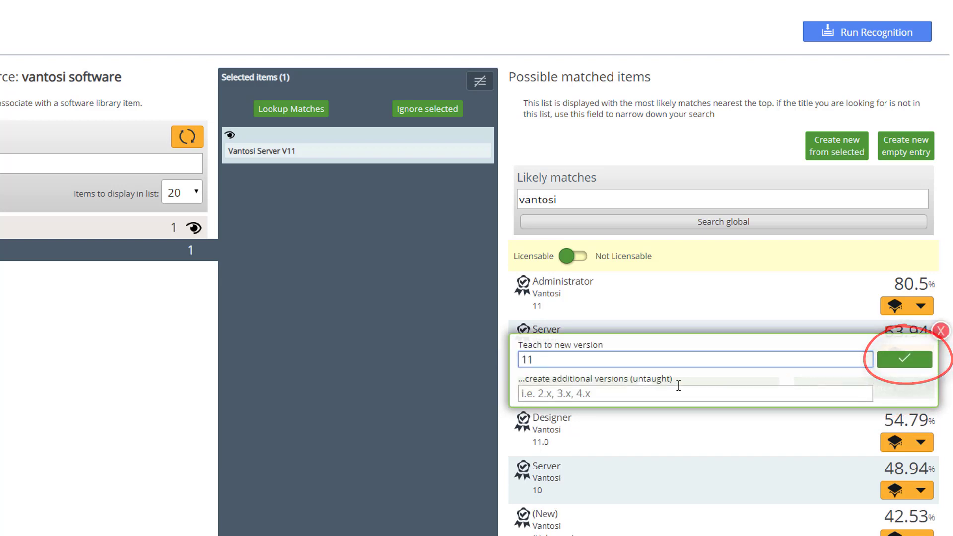
left_click(891, 368)
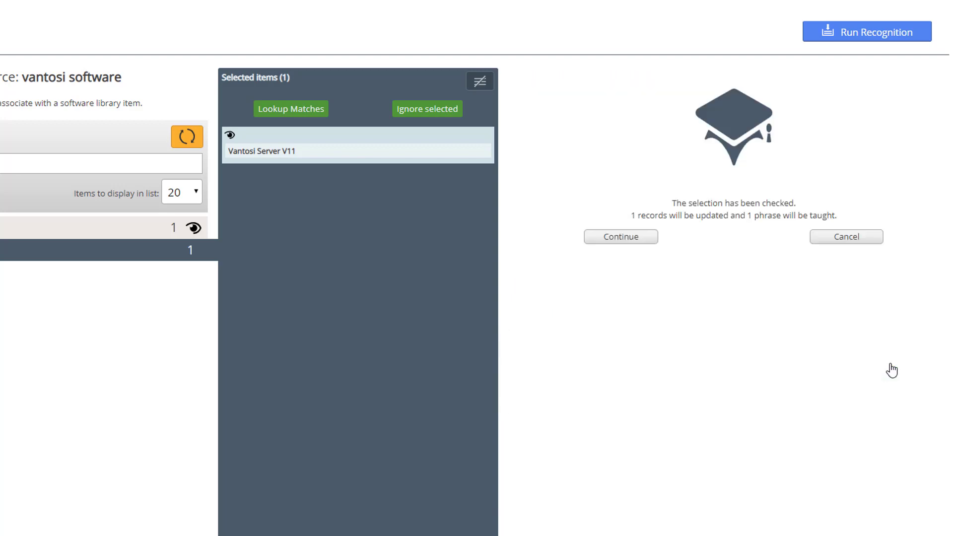
left_click(688, 247)
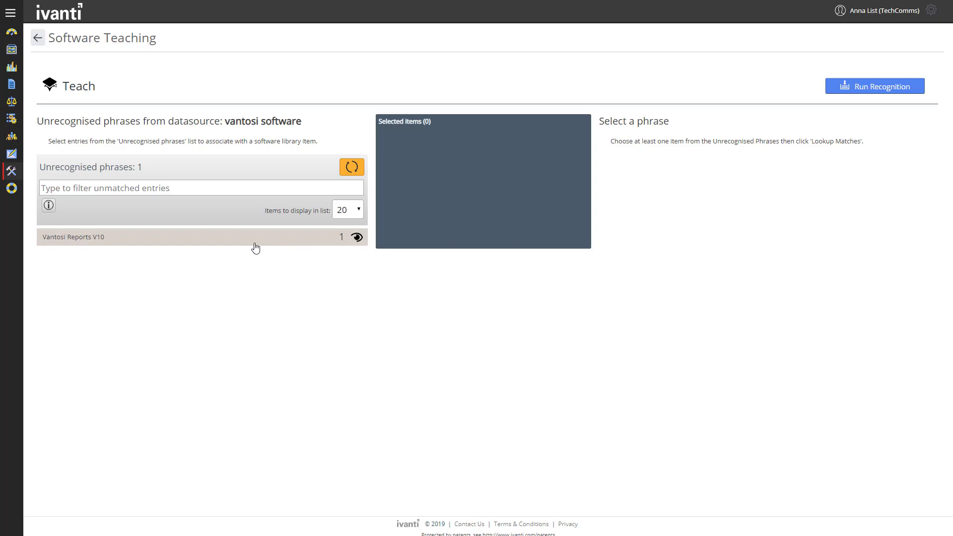
- Look up matches for the phrase Vantosi Reports V10 and filter the likely matches by "vantosi"
left_click(255, 237)
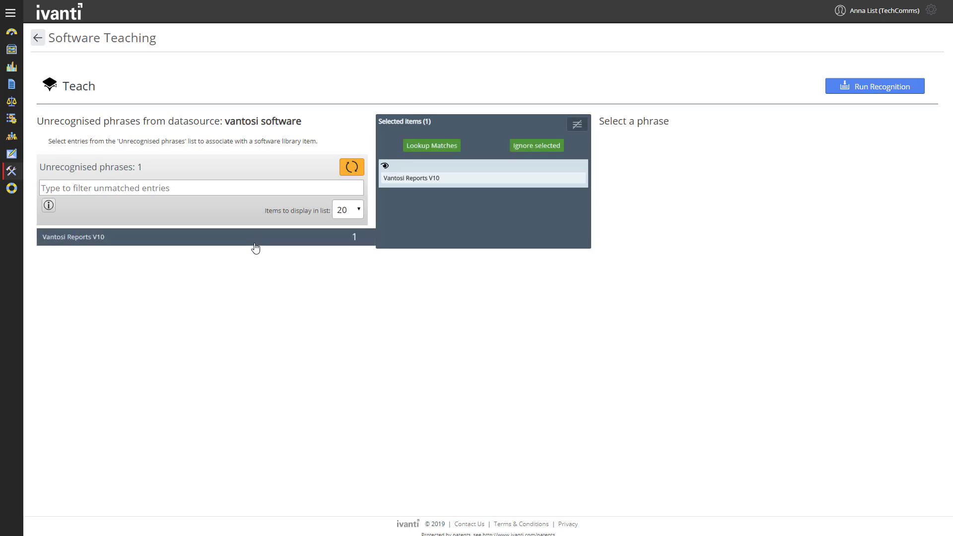
left_click(426, 148)
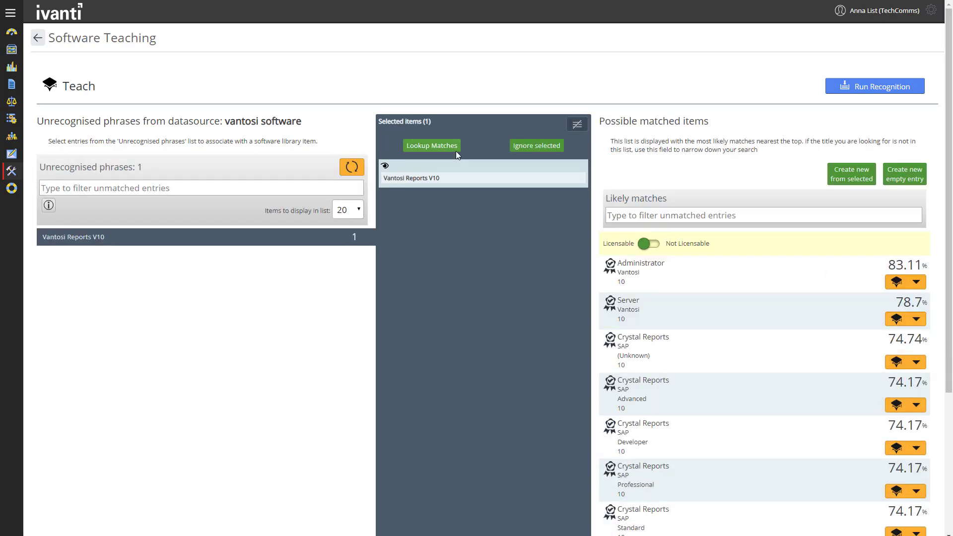
left_click(623, 213)
type("vantosi")
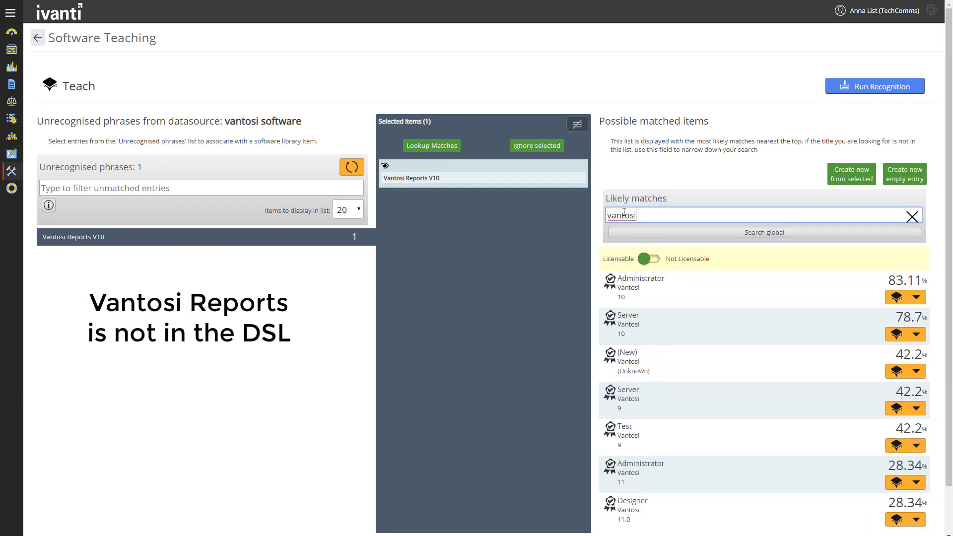
scroll(665, 291, "down", 1)
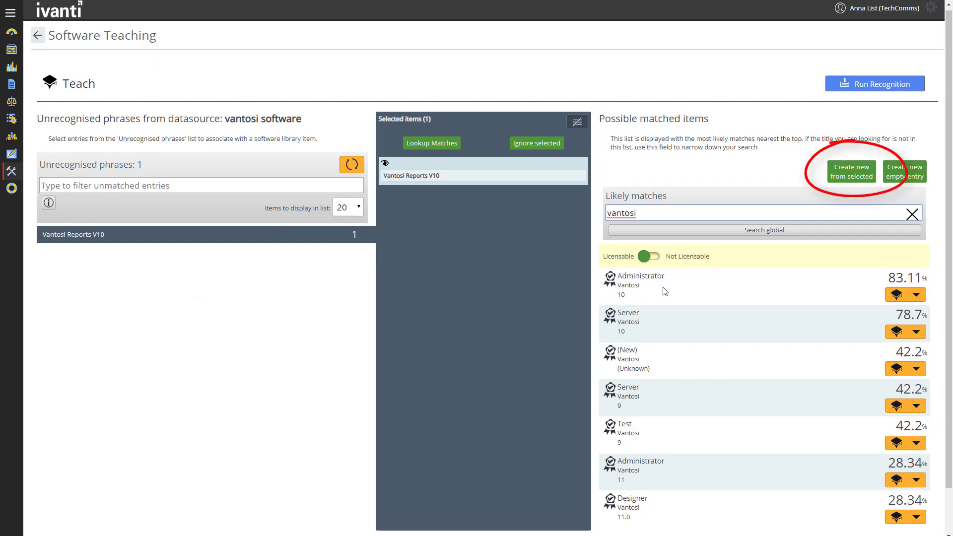
- Start a new library item from the selected Vantosi Reports V10 phrase, set it as licensable and shorten its DSL title to Reports
left_click(850, 179)
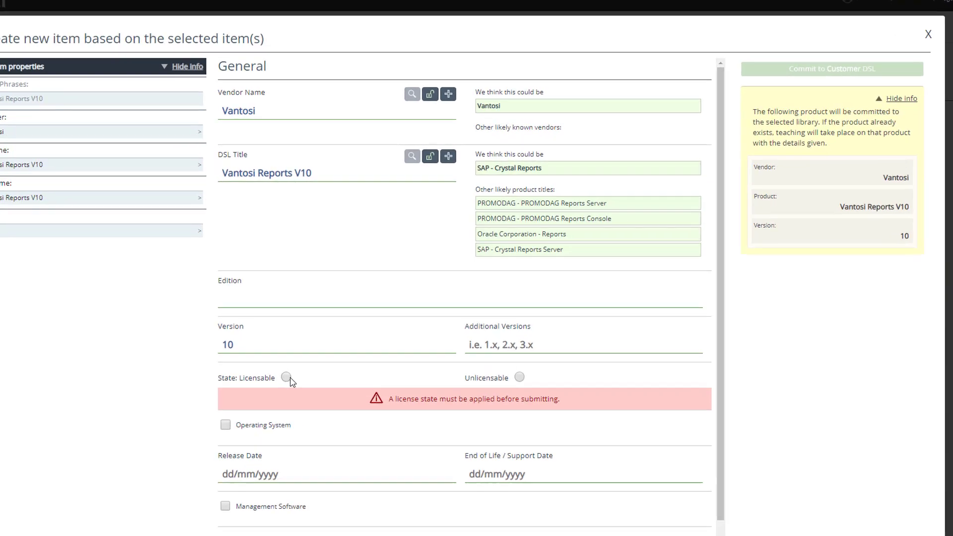
left_click(286, 377)
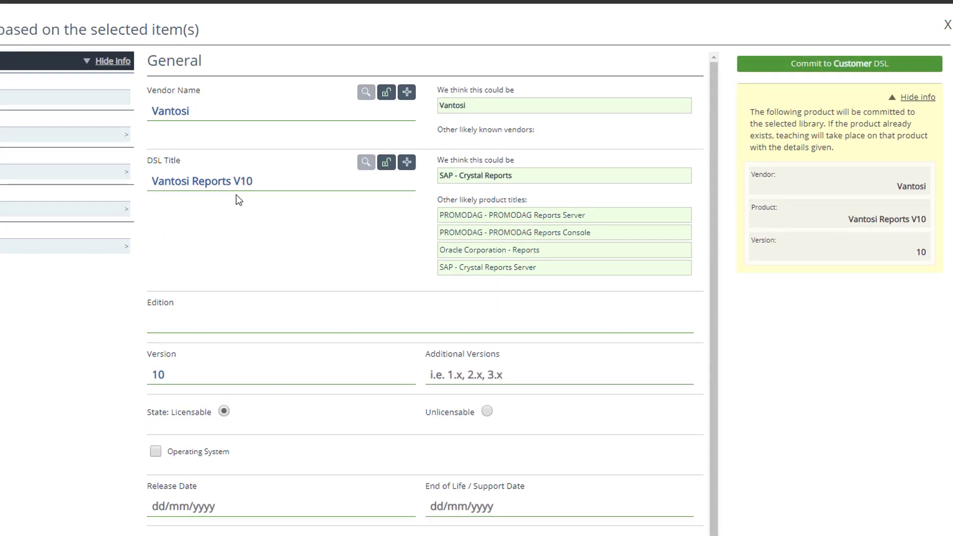
left_click_drag(235, 187, 297, 175)
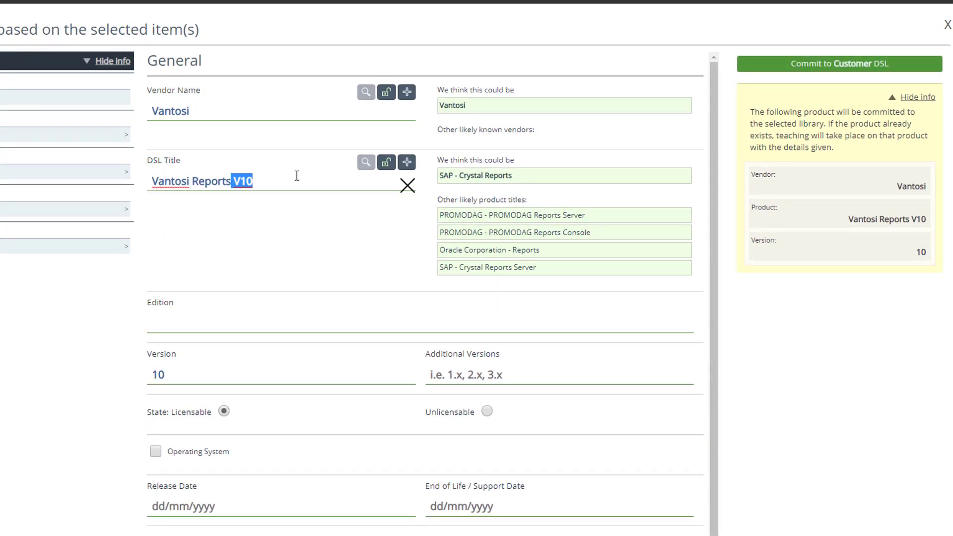
key("BackSpace")
double_click(182, 184)
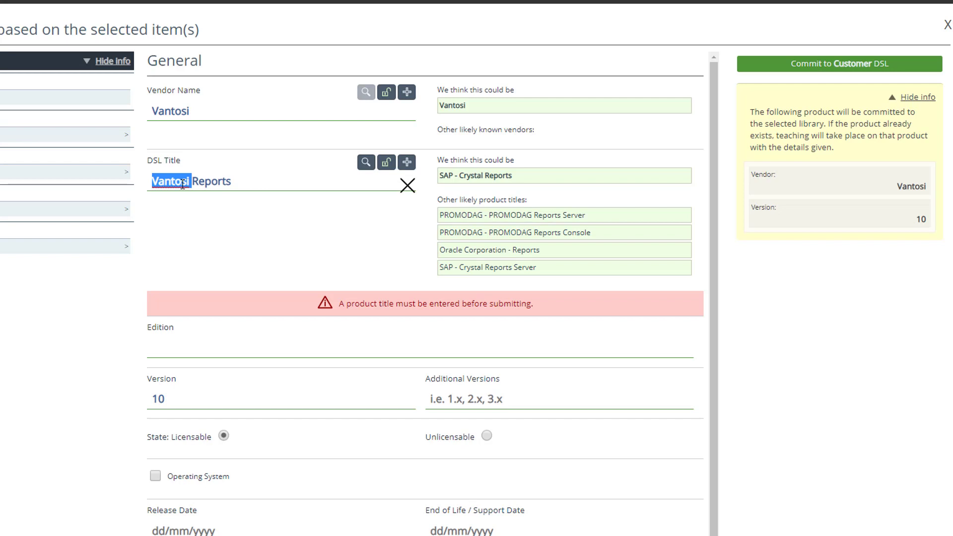
key("BackSpace")
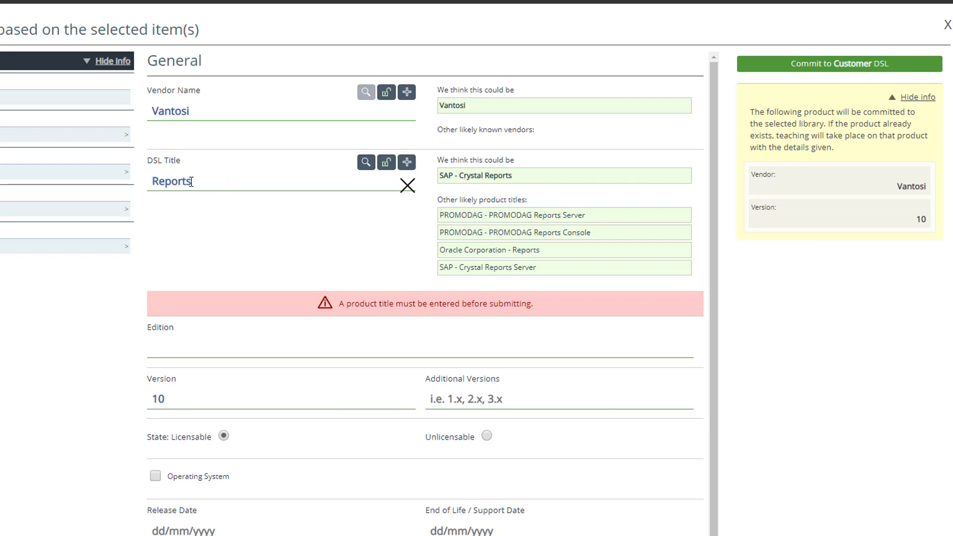
- Check for similar titles, lock the DSL title Reports, and commit the new item to the Customer DSL
left_click(362, 167)
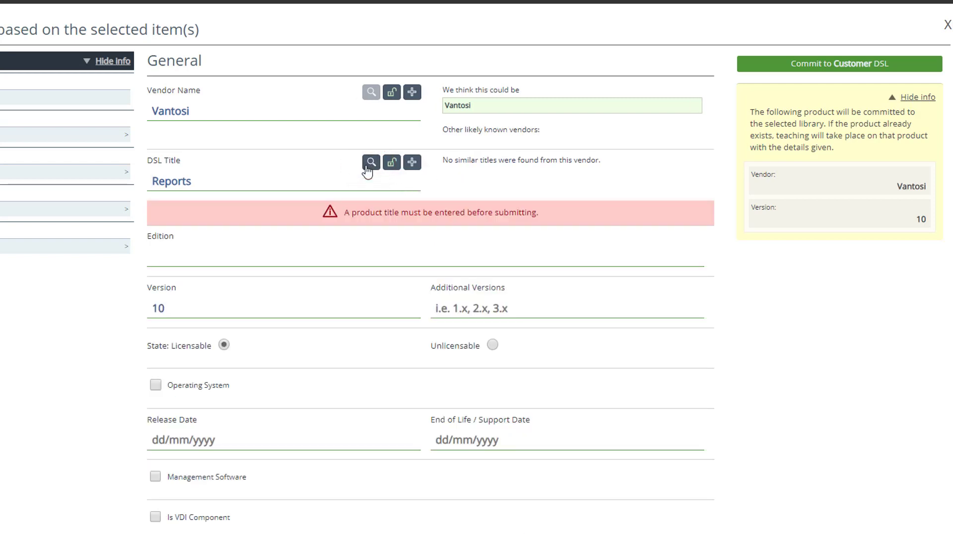
left_click(391, 162)
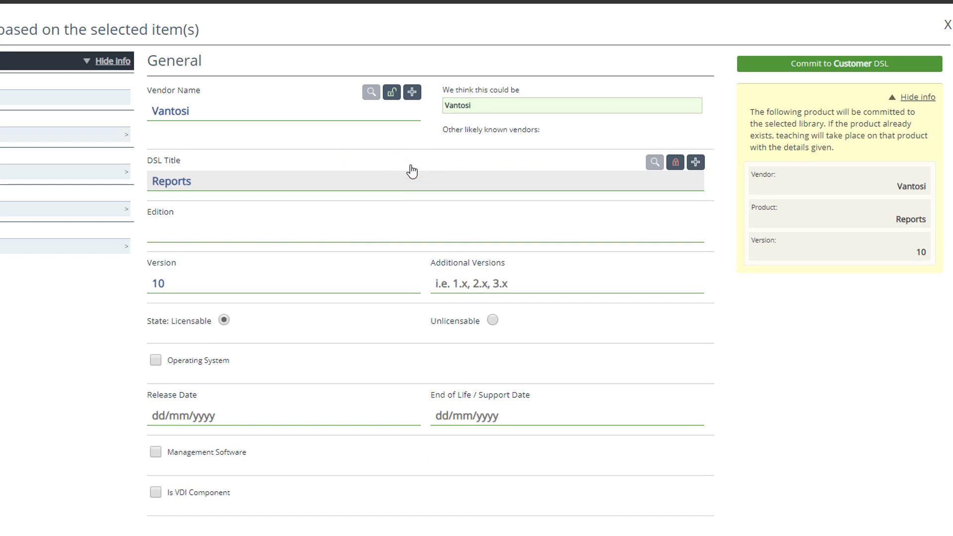
left_click(807, 70)
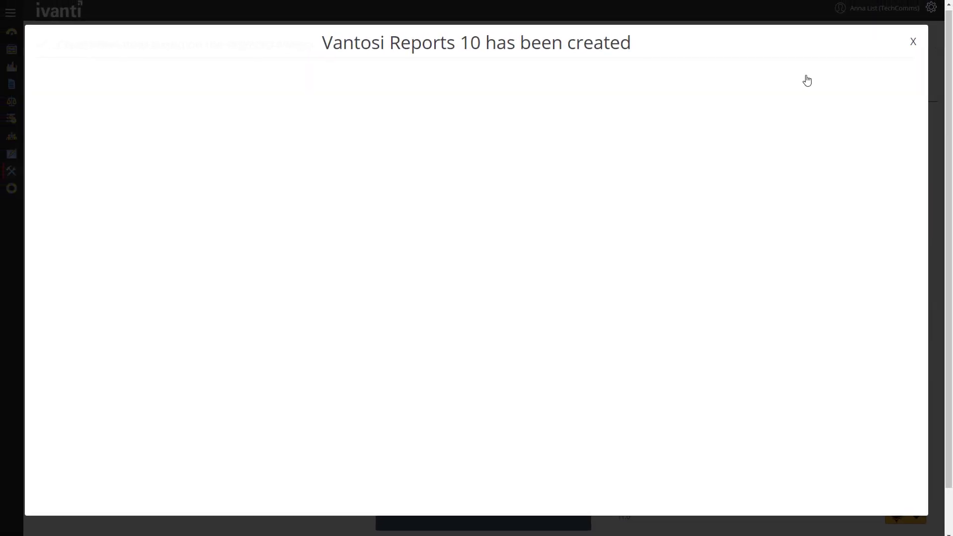
left_click(912, 42)
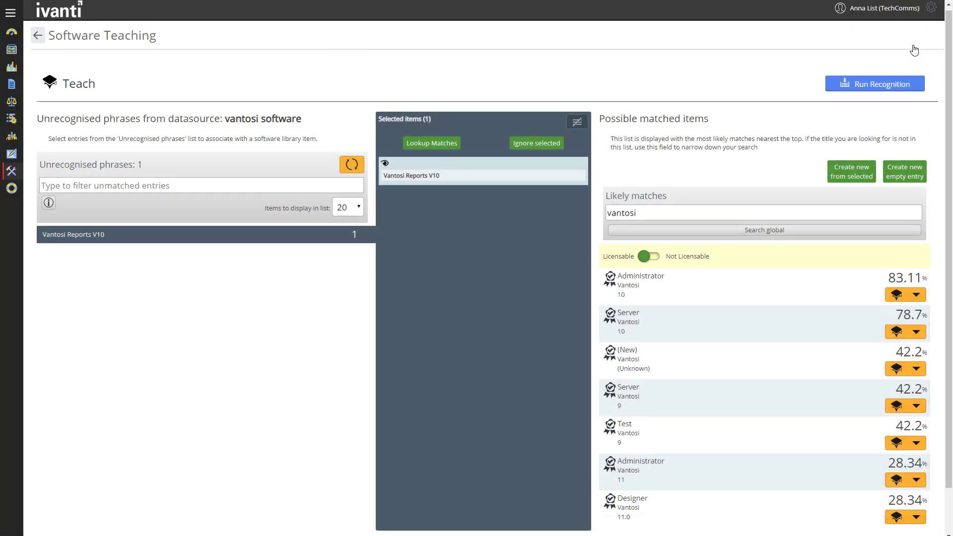